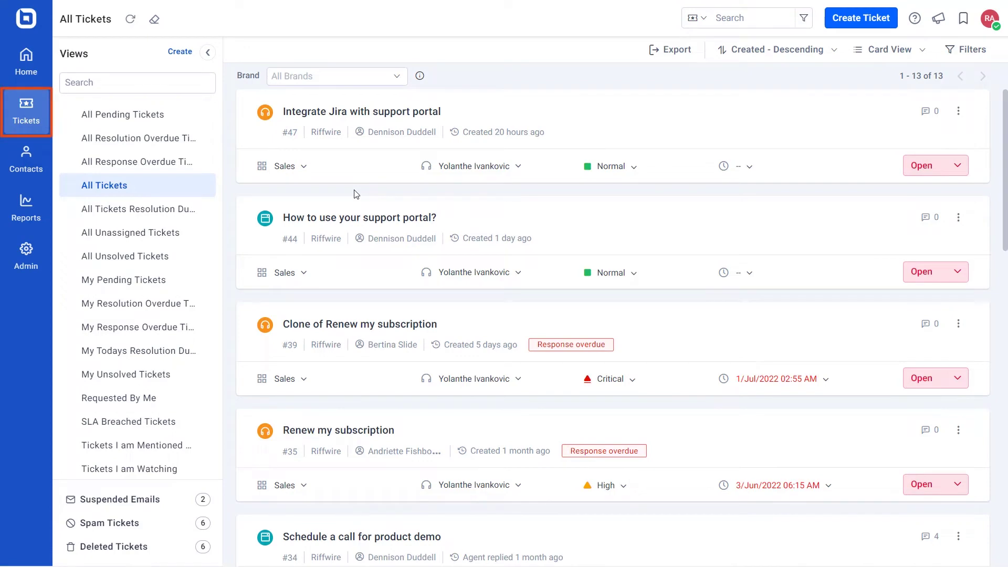
Bookmark ticket #47 'Integrate Jira with support portal' from its ticket page.
left_click(359, 165)
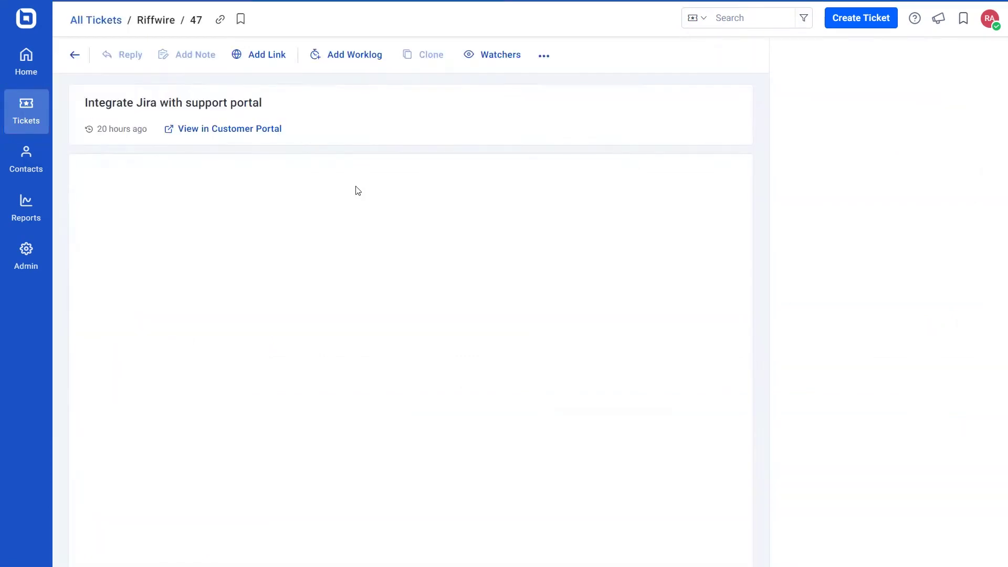
left_click(241, 19)
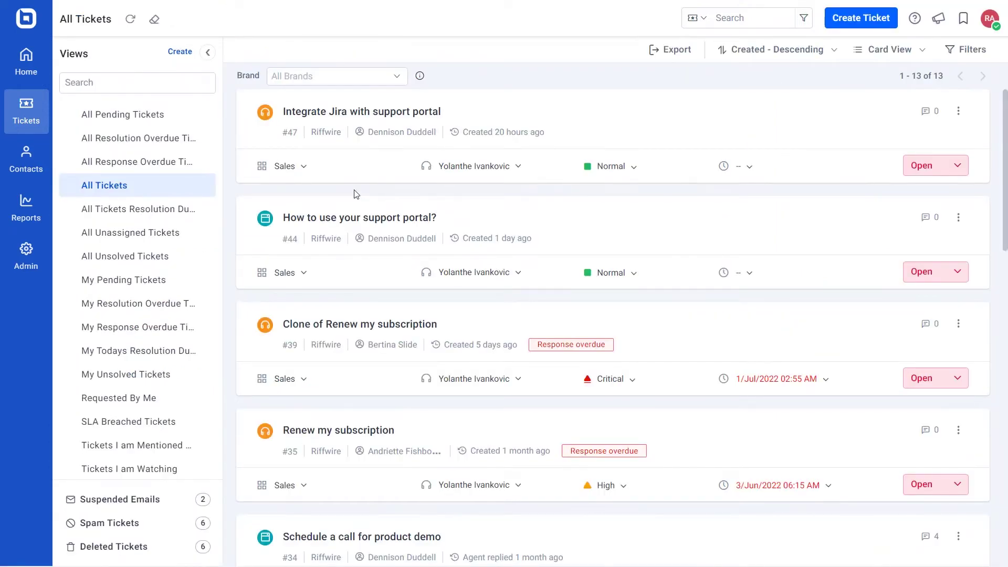
Save the customer's SLA and Jira question message in ticket #44 to saved items.
left_click(351, 228)
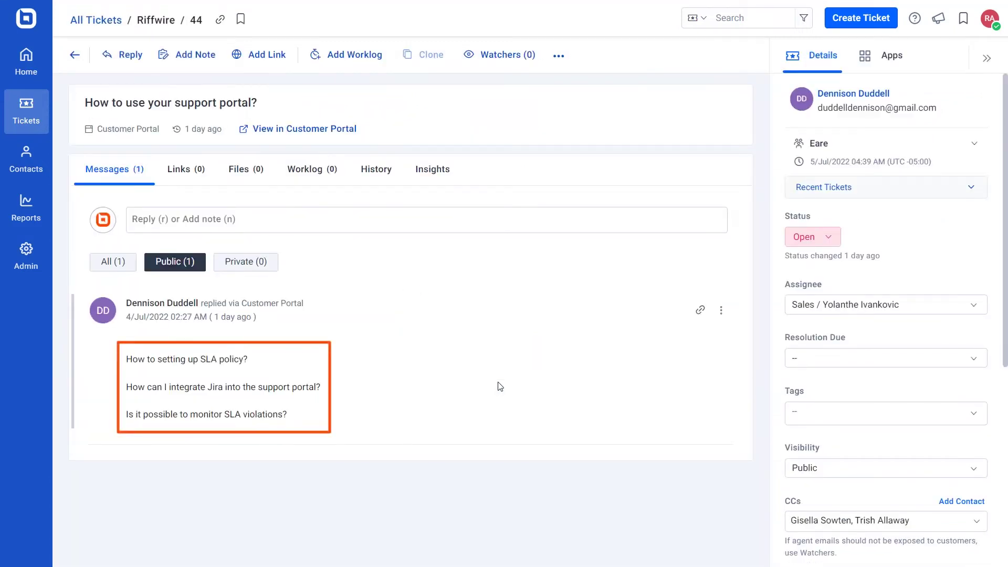
left_click(722, 311)
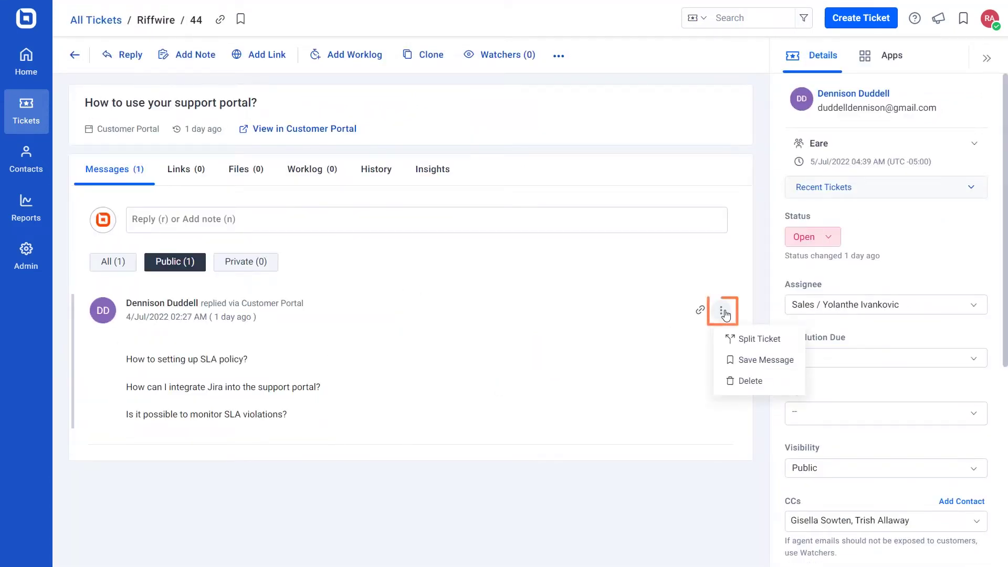
left_click(750, 360)
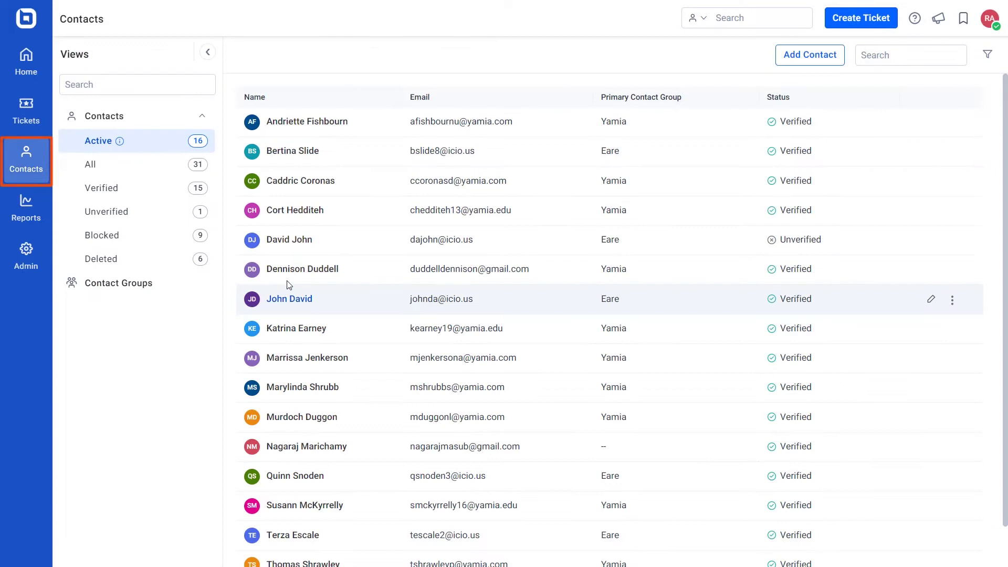
left_click(295, 271)
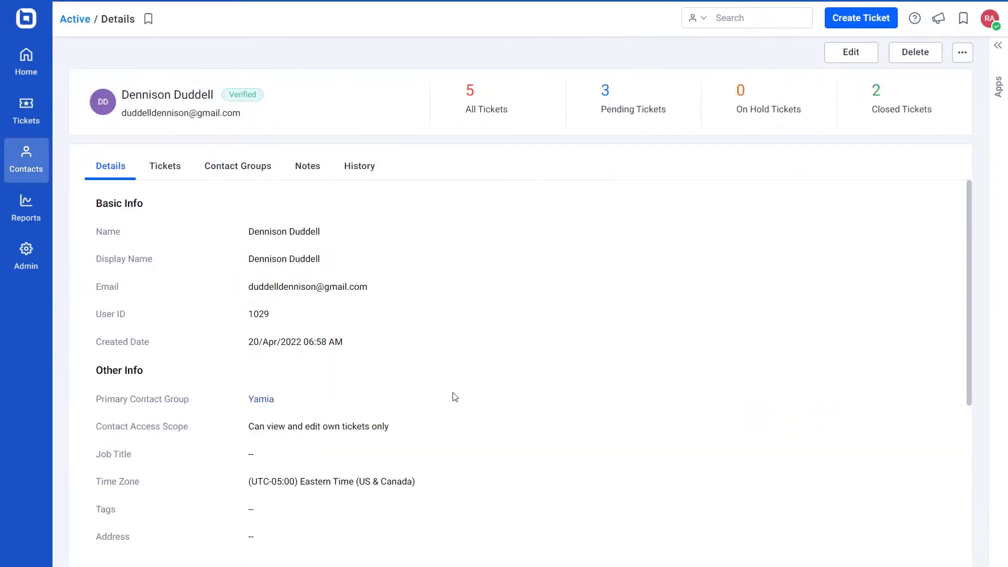
left_click(151, 22)
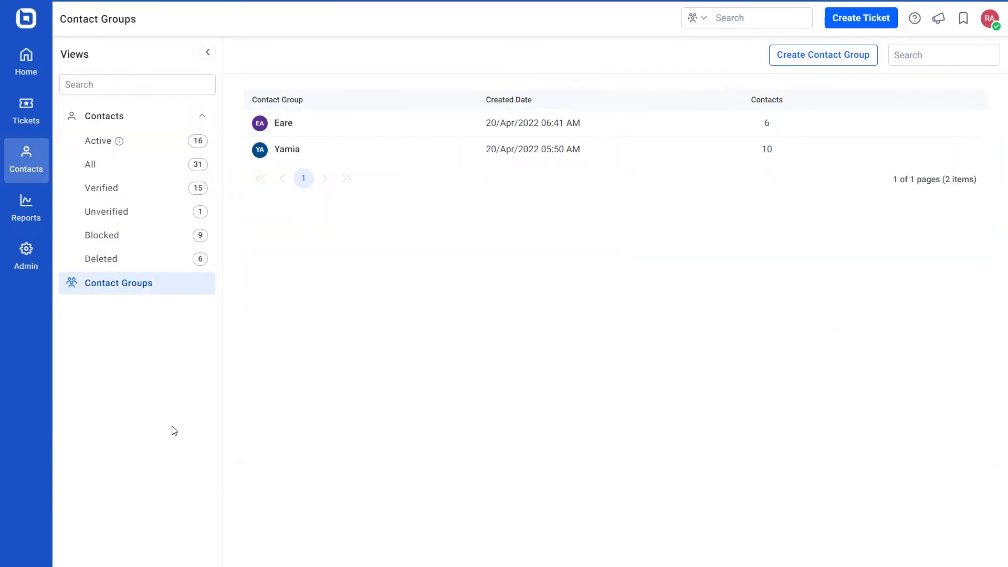
Save the Yamia contact group from its details page, then head back to the tickets list.
left_click(287, 150)
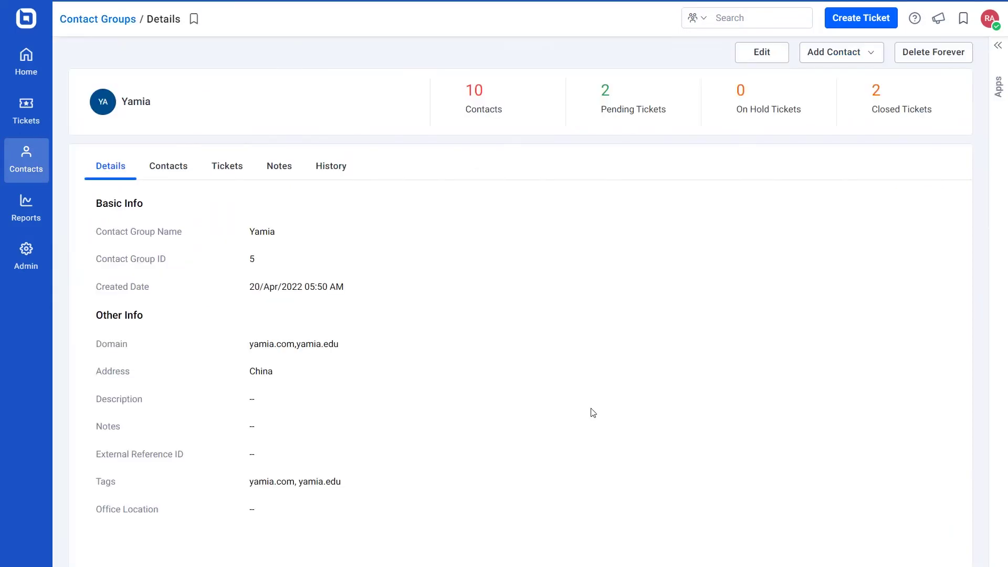
left_click(194, 19)
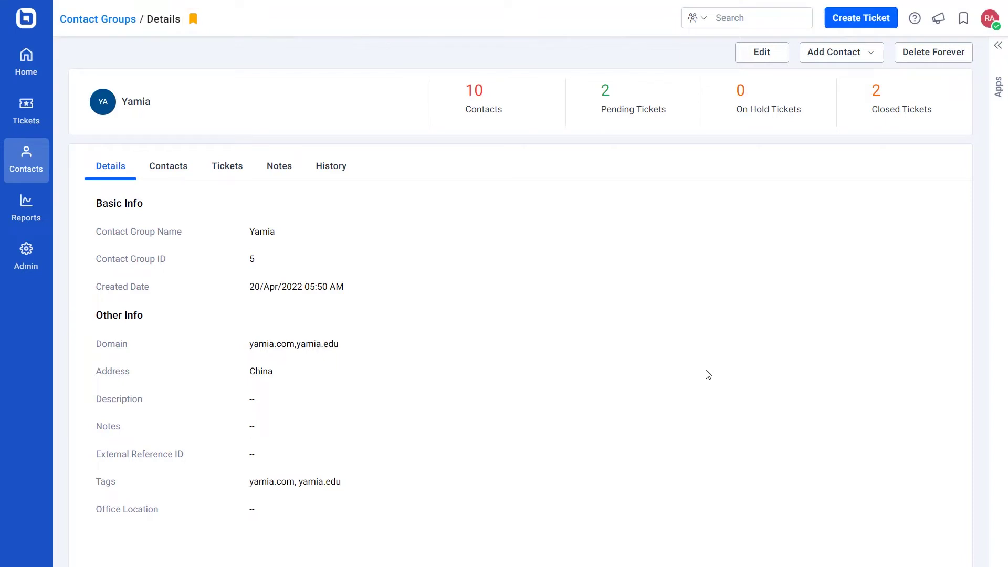
left_click(26, 111)
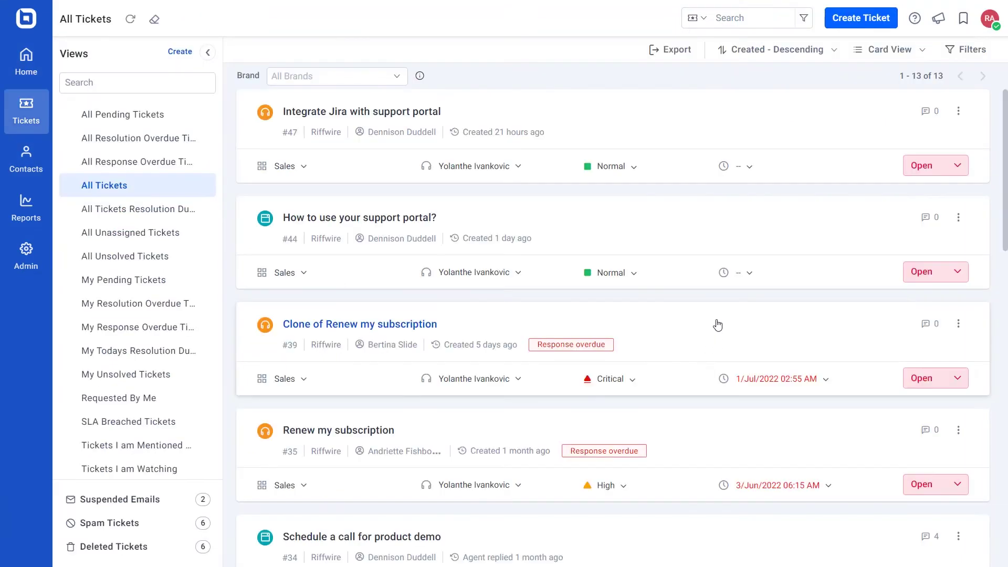
Review the Saved Items Messages, Contacts and Contact Groups tabs.
left_click(962, 19)
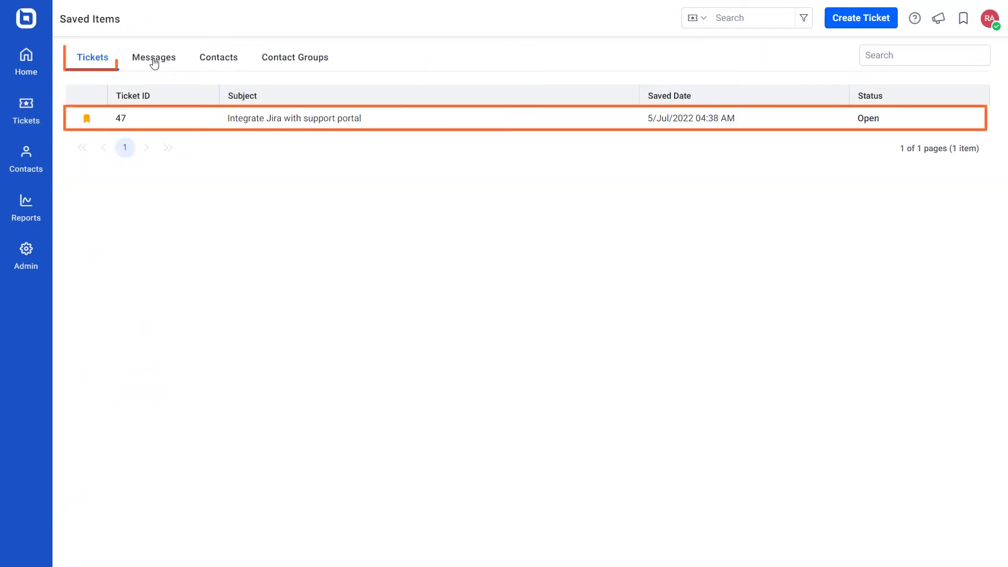
left_click(154, 57)
left_click(219, 57)
left_click(295, 56)
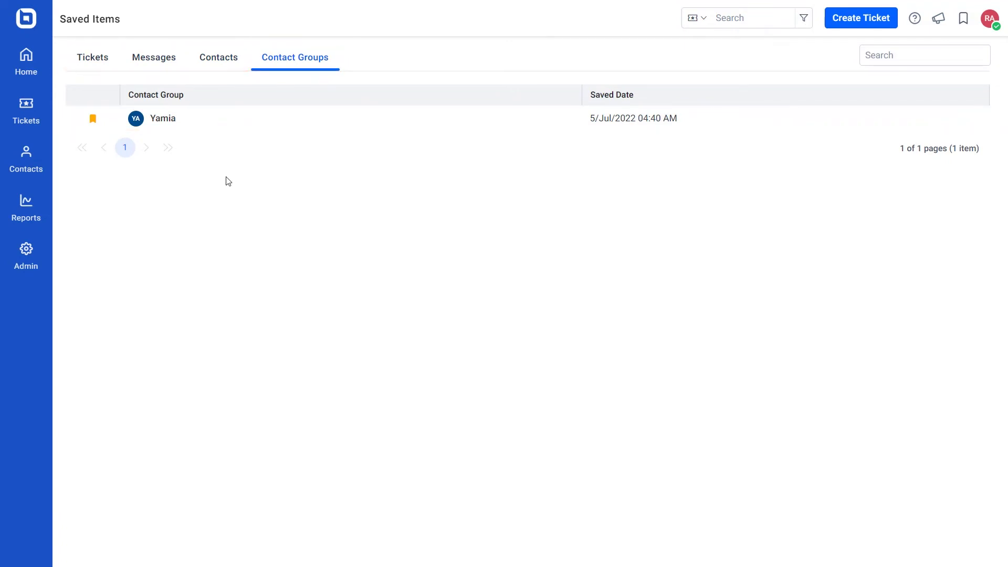
Unsave the Yamia contact group and reopen ticket #47 'Integrate Jira with support portal'.
left_click(92, 118)
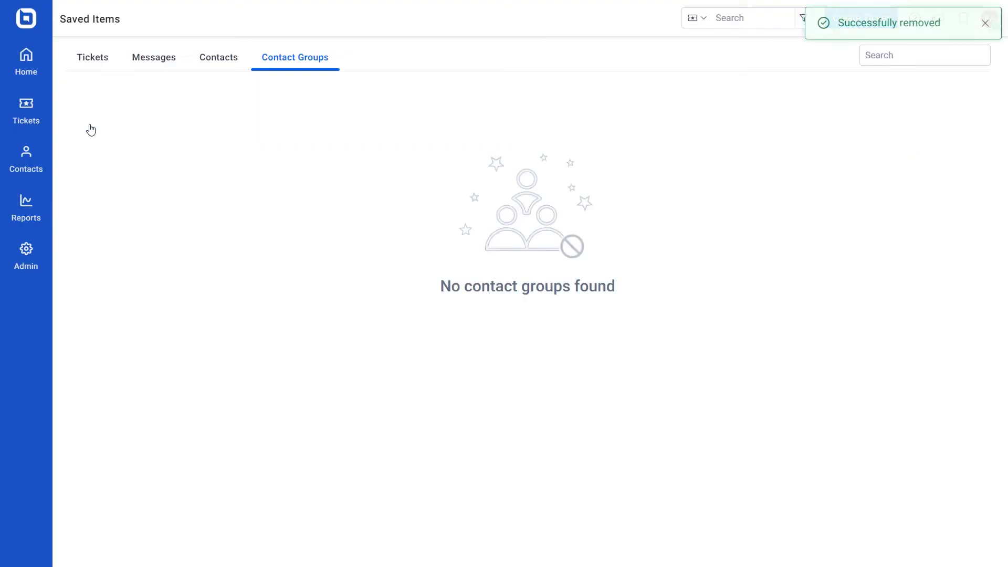
left_click(348, 108)
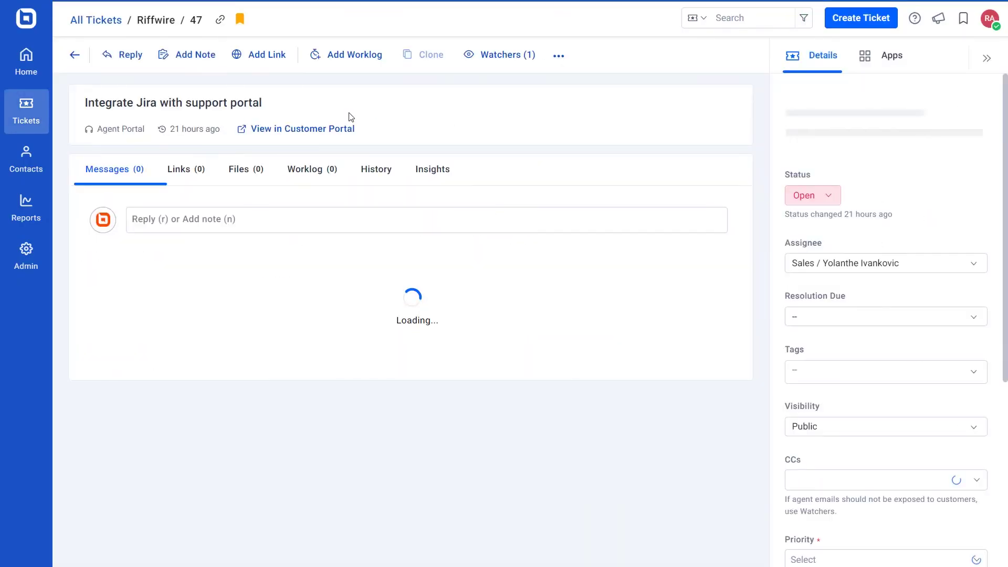
Unsave ticket #47 with the orange bookmark beside its number.
left_click(239, 19)
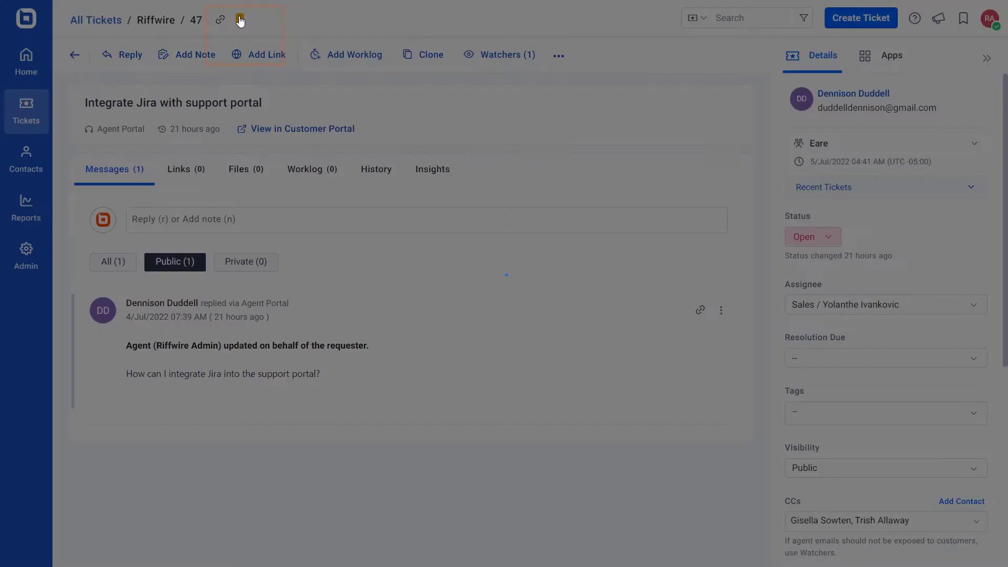